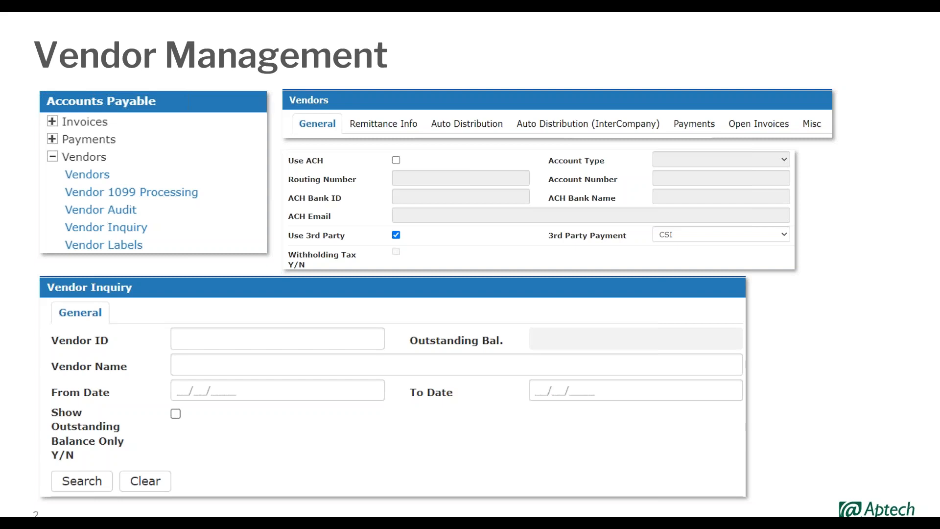
Step: Exit the Vendor Management slideshow and switch to Chrome showing PVNG's Vendors list
{"action": "key", "text": "Escape"}
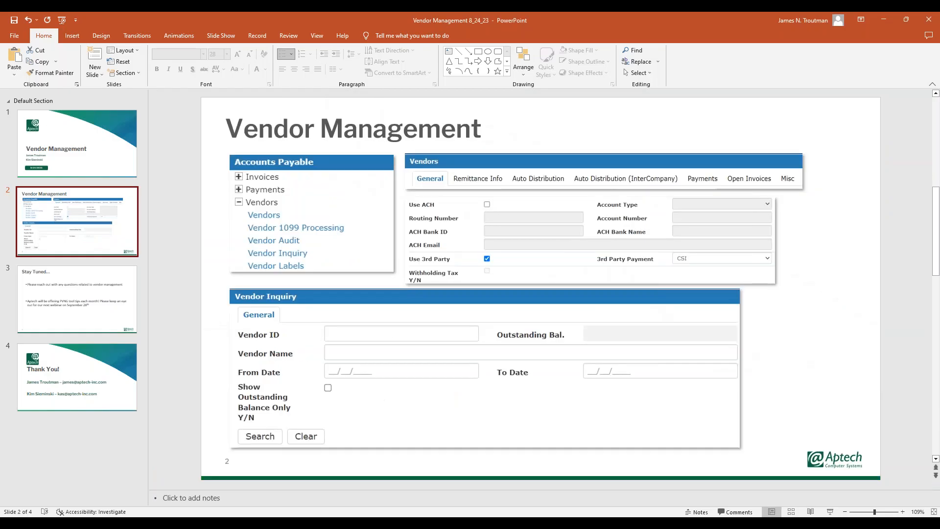
{"action": "key", "text": "alt+Tab"}
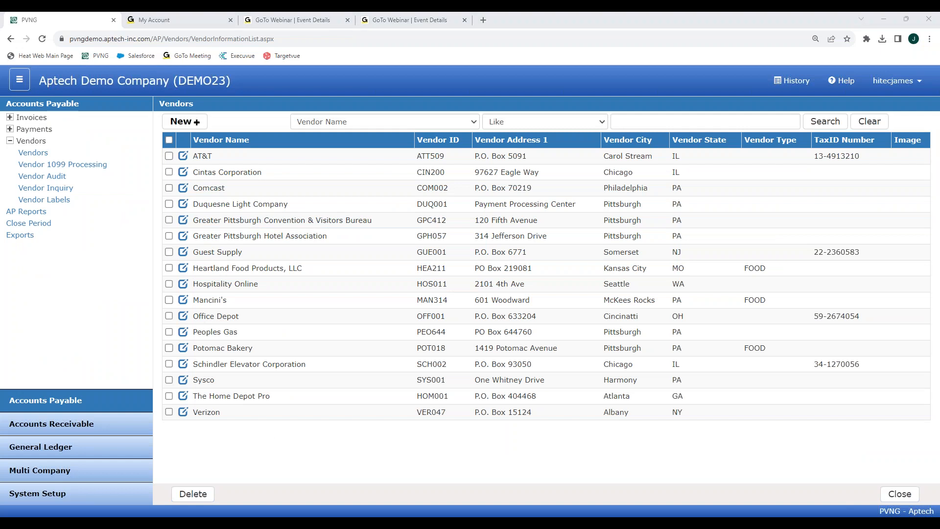
Step: Open Mancini's vendor record on its General tab and show the 1099 tax category list
{"action": "left_click", "coordinate": [267, 479]}
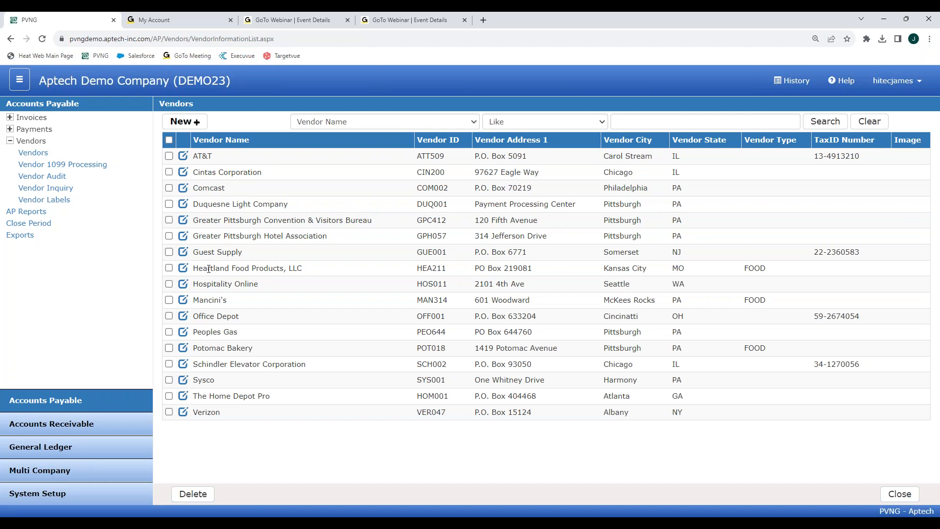
{"action": "left_click", "coordinate": [184, 301]}
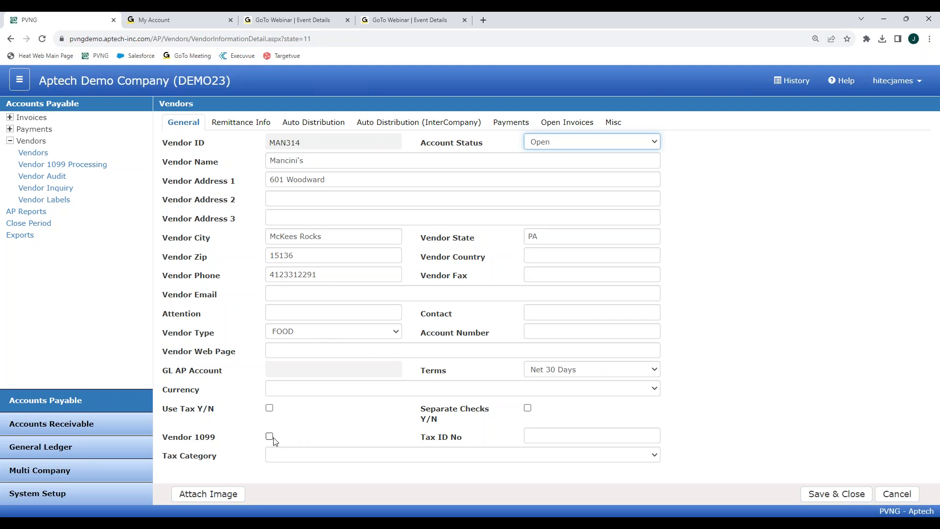
{"action": "left_click", "coordinate": [301, 459]}
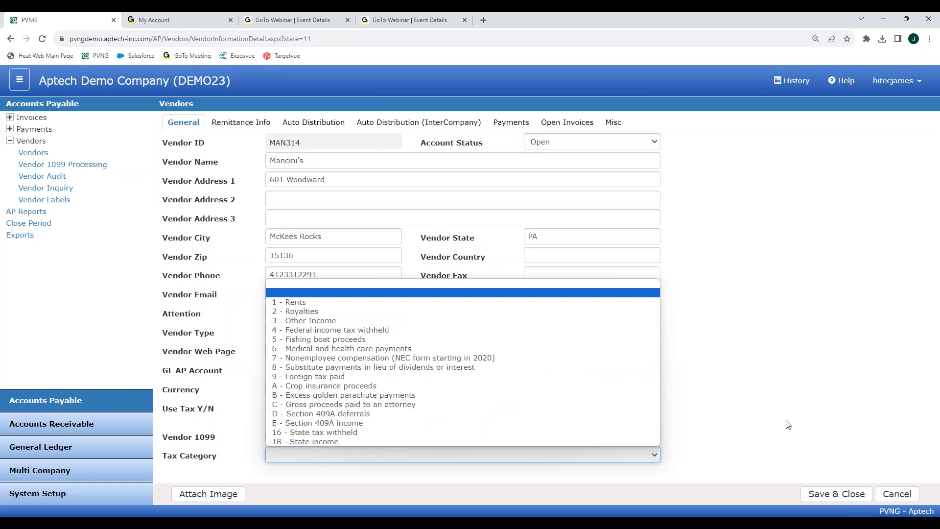
Step: Close the tax category list and view Mancini's Remittance Info, then its Auto Distribution accounts
{"action": "left_click", "coordinate": [764, 376]}
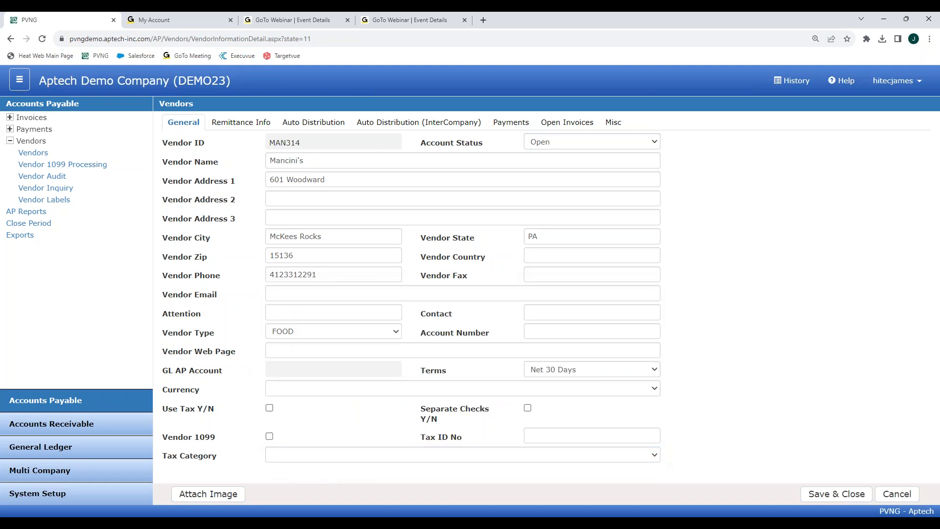
{"action": "left_click", "coordinate": [228, 123]}
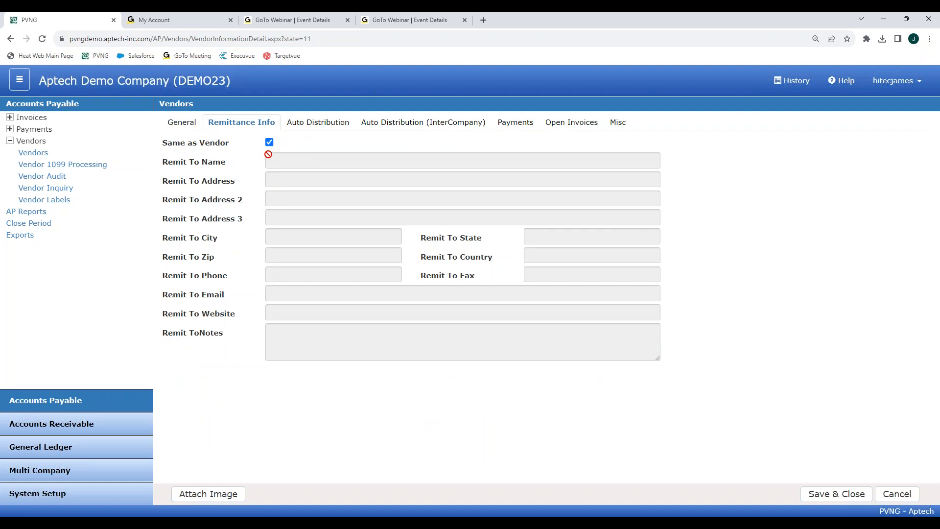
{"action": "left_click", "coordinate": [184, 124]}
{"action": "left_click", "coordinate": [242, 124]}
{"action": "left_click", "coordinate": [293, 126]}
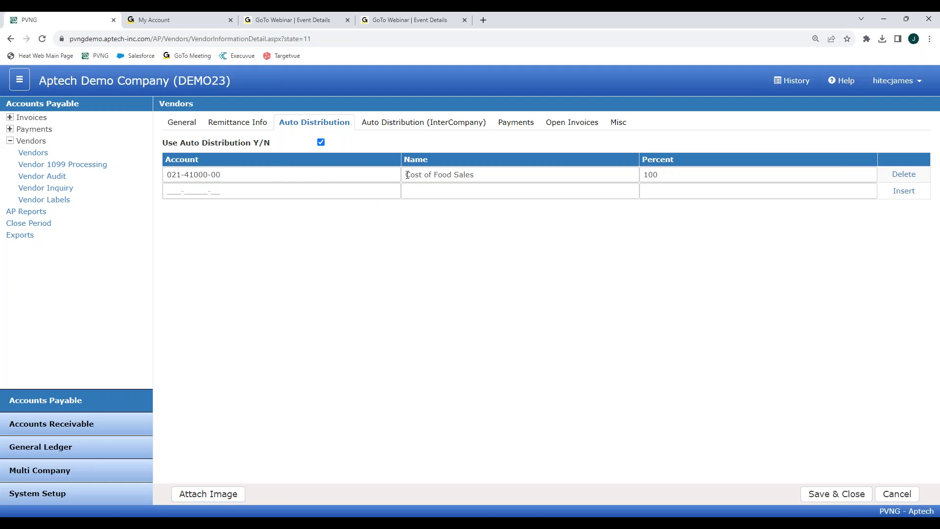
Step: Compare Mancini's intercompany and regular auto distribution, then expand Invoices under Accounts Payable
{"action": "left_click", "coordinate": [400, 124]}
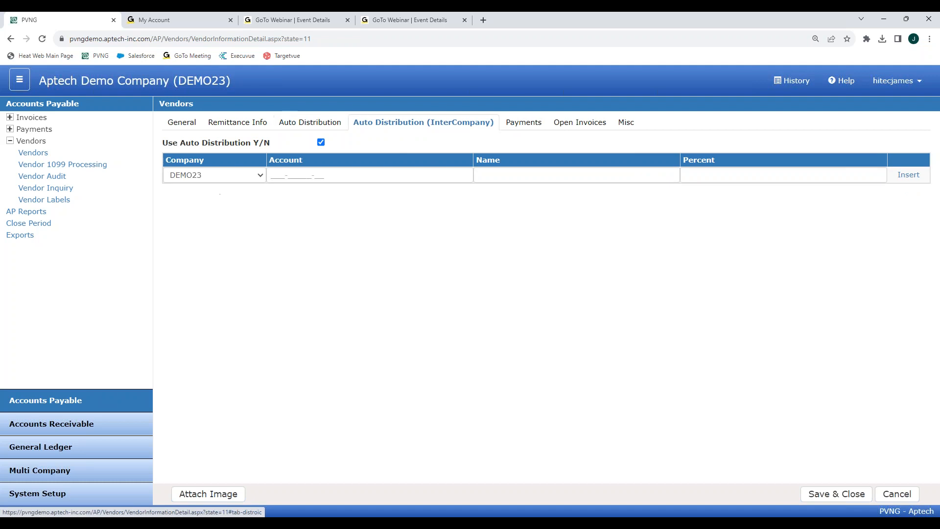
{"action": "left_click", "coordinate": [316, 124]}
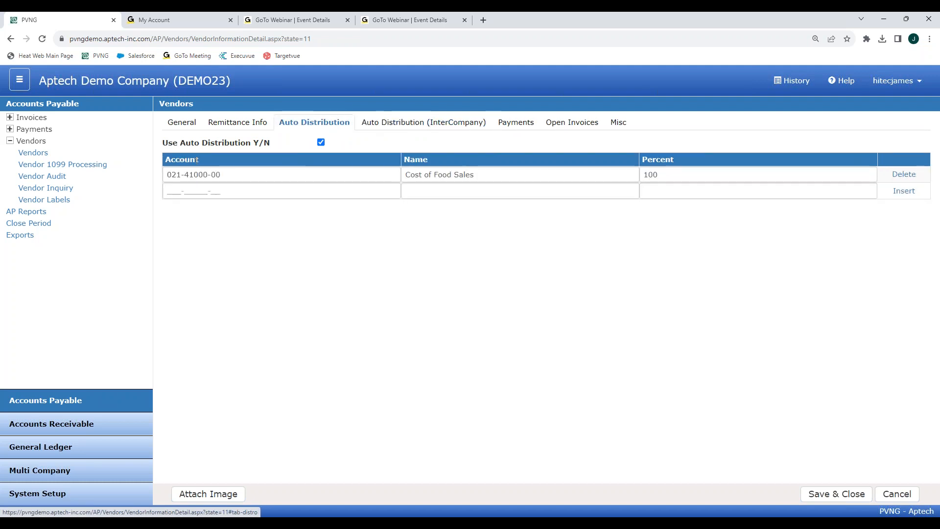
{"action": "left_click", "coordinate": [380, 120]}
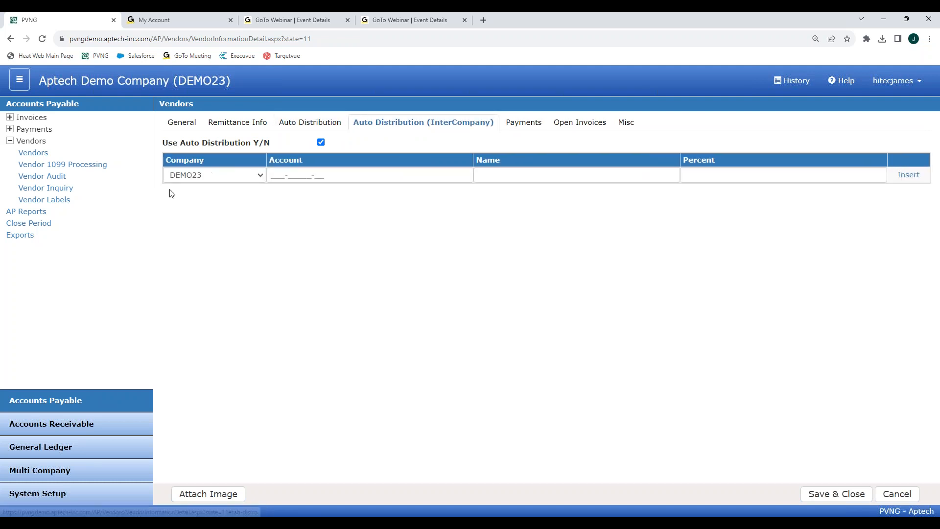
{"action": "left_click", "coordinate": [329, 127]}
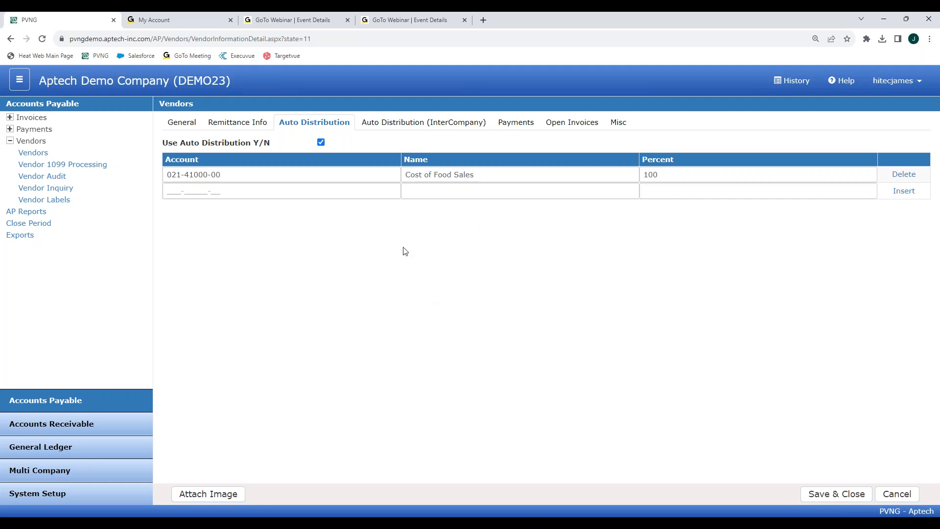
{"action": "left_click", "coordinate": [10, 117]}
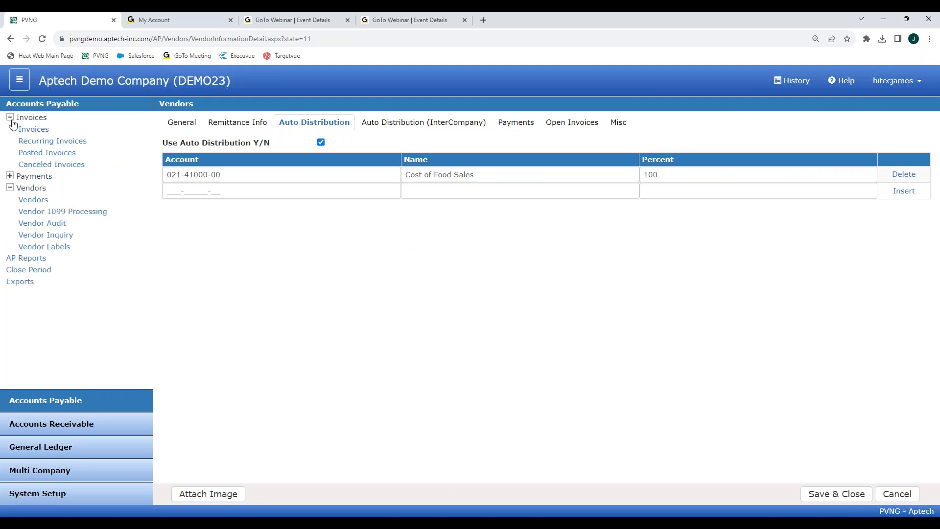
Step: Create a new MAN314 invoice for 1,000.00 with auto distribution accepted, then return to Vendors
{"action": "left_click", "coordinate": [208, 123]}
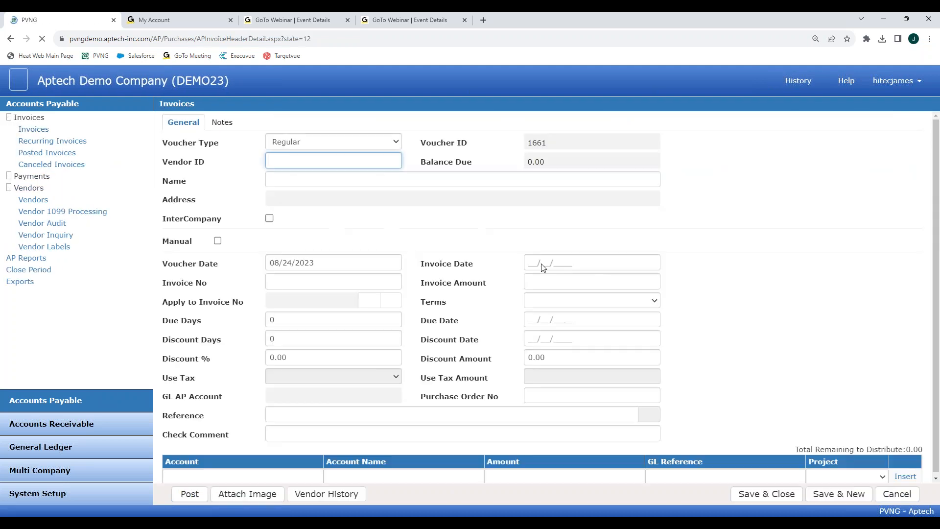
{"action": "type", "text": "man"}
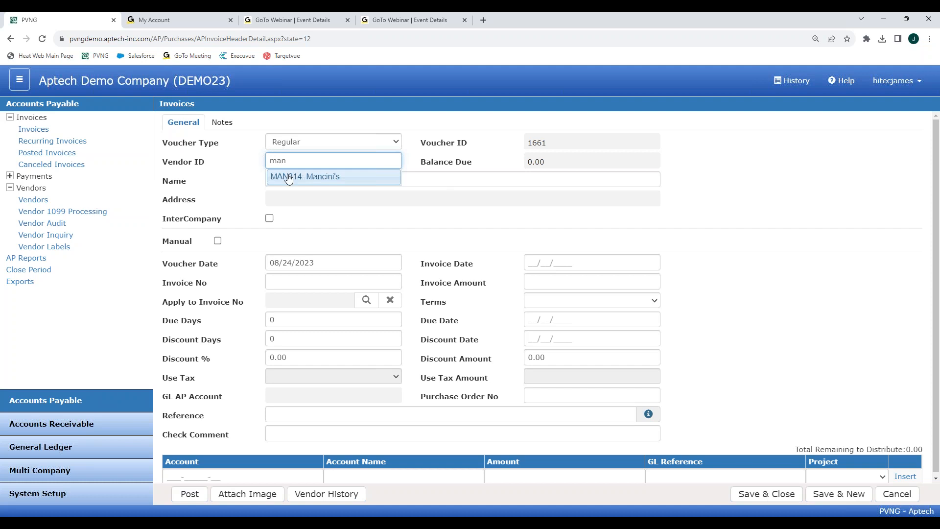
{"action": "left_click", "coordinate": [293, 176]}
{"action": "left_click", "coordinate": [545, 284]}
{"action": "type", "text": "080"}
{"action": "key", "text": "BackSpace"}
{"action": "key", "text": "BackSpace"}
{"action": "key", "text": "BackSpace"}
{"action": "type", "text": "1000"}
{"action": "left_click", "coordinate": [795, 296]}
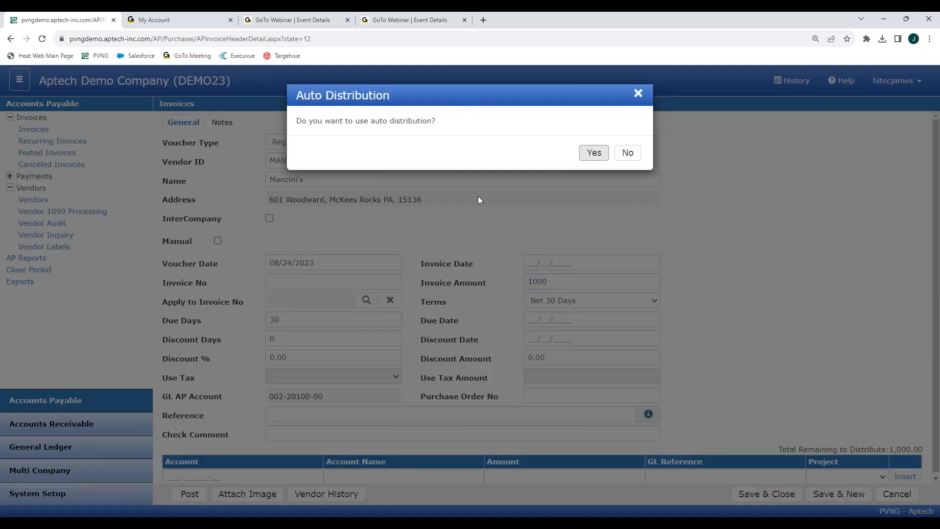
{"action": "left_click", "coordinate": [593, 152]}
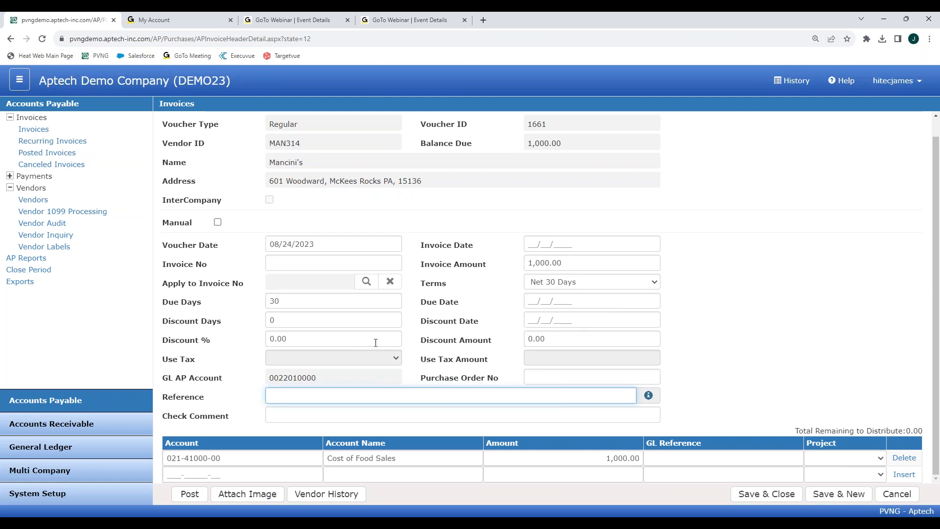
{"action": "left_click", "coordinate": [34, 201]}
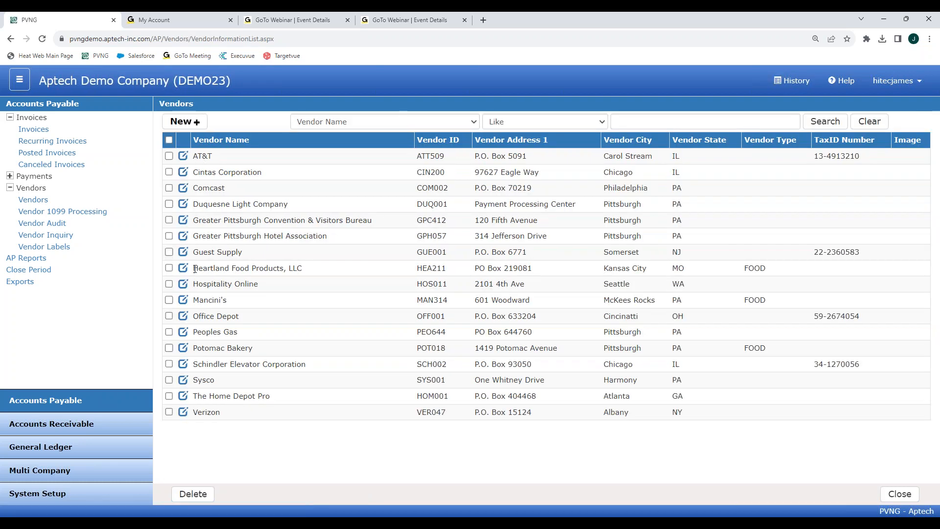
Step: Reopen Mancini's vendor record and show its Payments tab ACH settings
{"action": "left_click", "coordinate": [183, 300]}
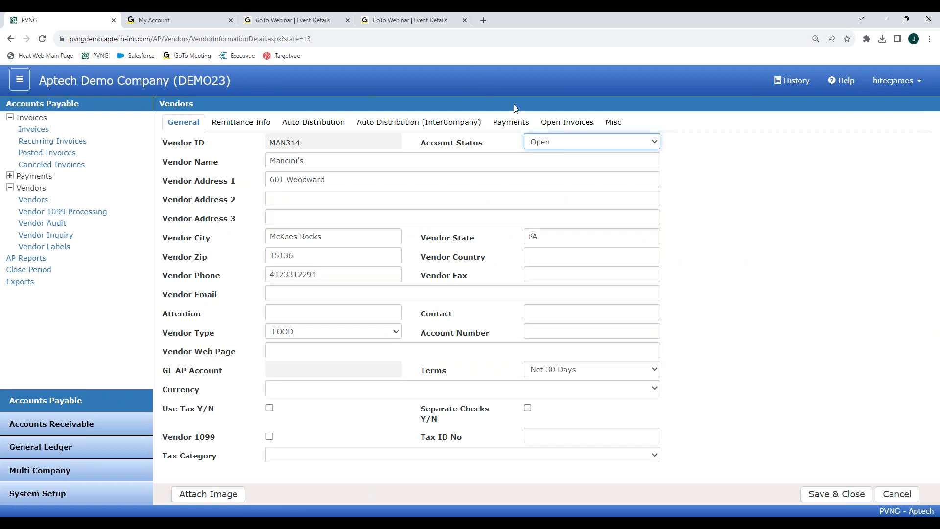
{"action": "left_click", "coordinate": [512, 123]}
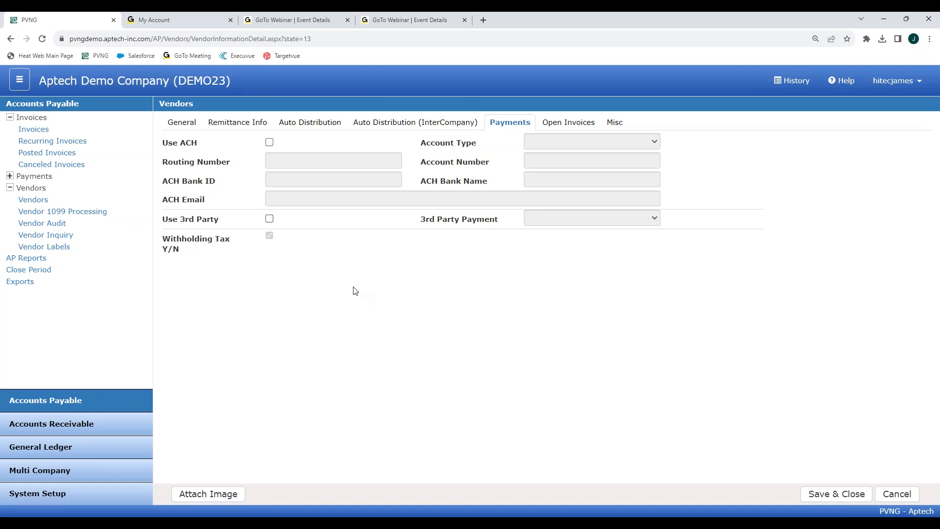
Step: Tick Use 3rd Party for Mancini's, then review its Open Invoices and Misc tabs
{"action": "left_click", "coordinate": [270, 219]}
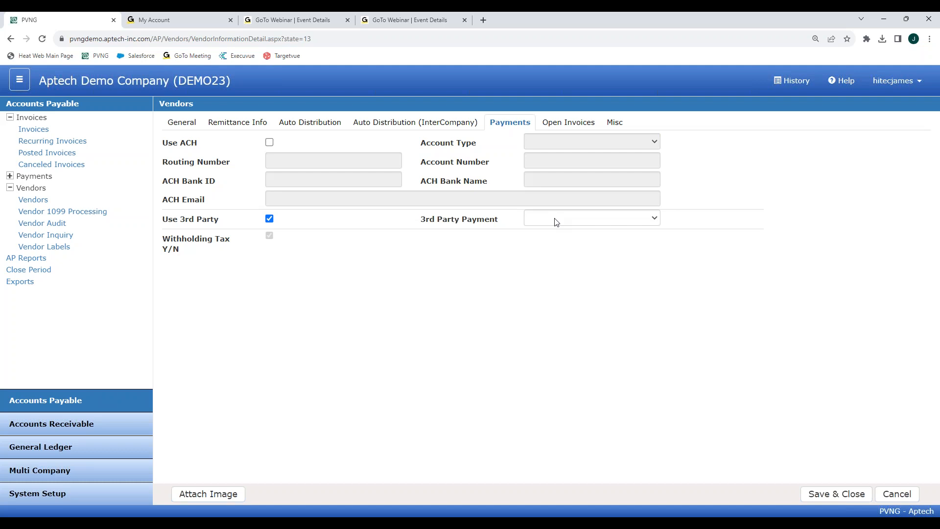
{"action": "left_click", "coordinate": [568, 123]}
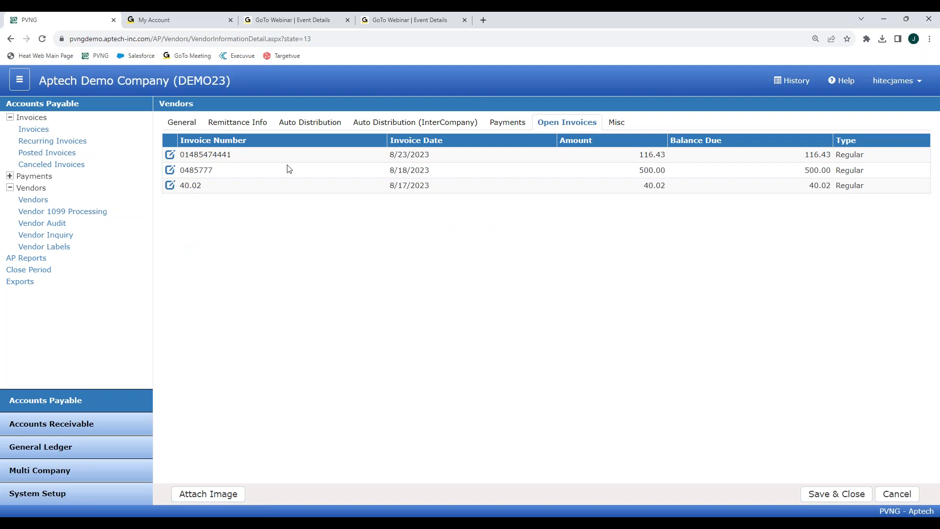
{"action": "left_click", "coordinate": [613, 123]}
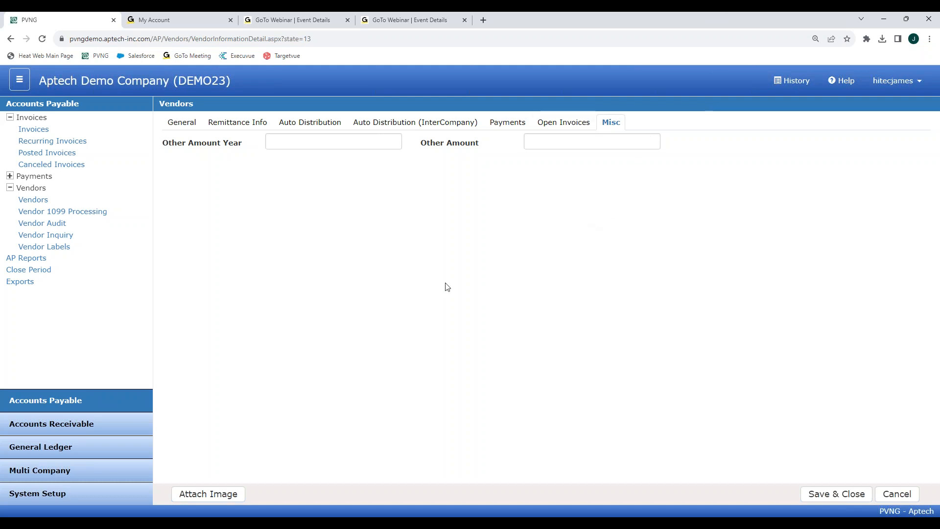
Step: Go to Vendor 1099 Processing from the Vendors menu
{"action": "left_click", "coordinate": [89, 212]}
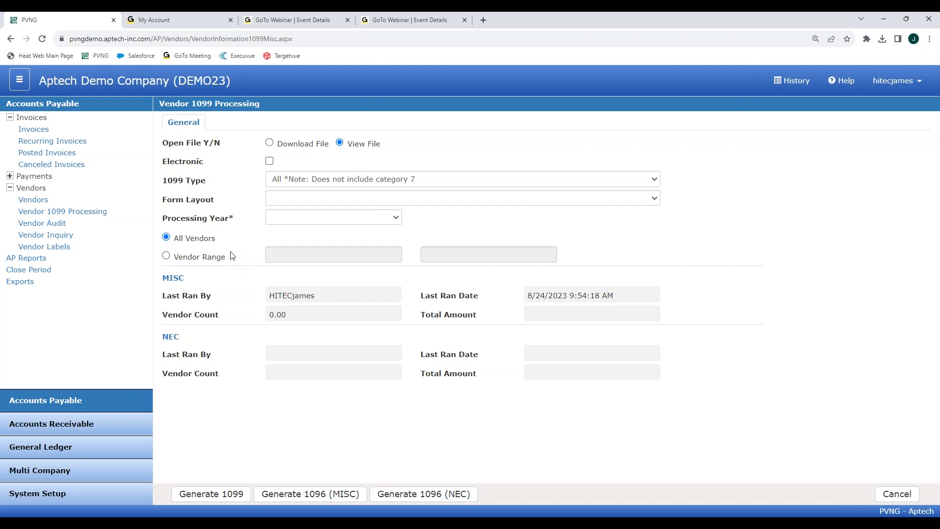
Step: Show the Vendor Audit page of vendor Insert and Update entries
{"action": "left_click", "coordinate": [52, 223]}
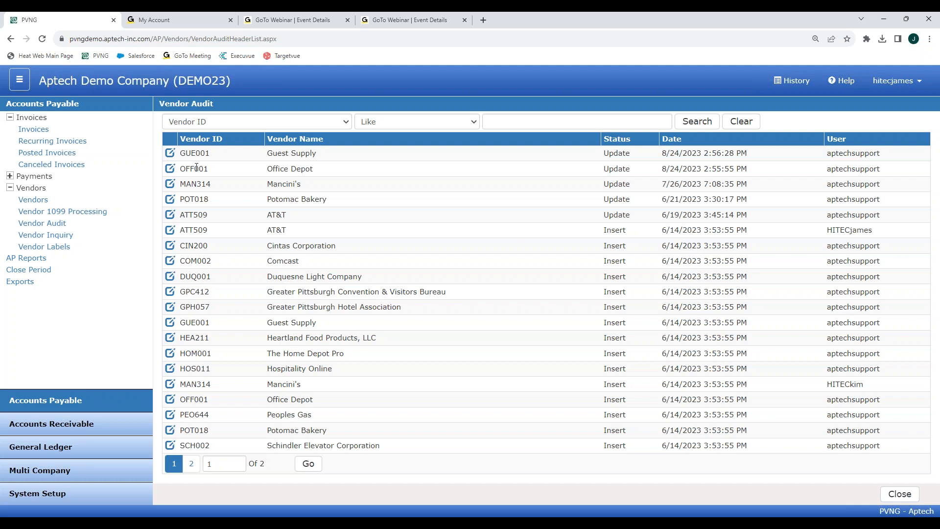
Step: Inspect Guest Supply's audit detail of changed fields, then go back to the Vendors list
{"action": "left_click", "coordinate": [170, 152]}
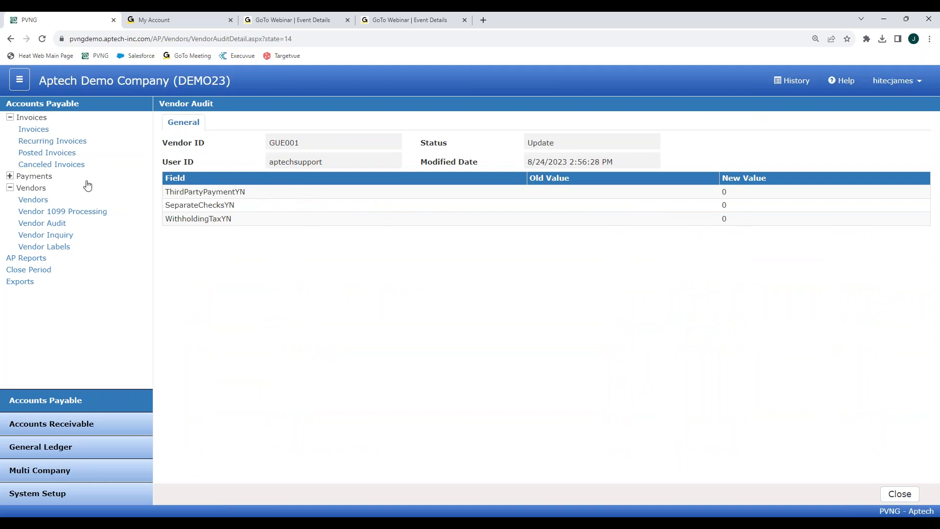
{"action": "left_click", "coordinate": [30, 201]}
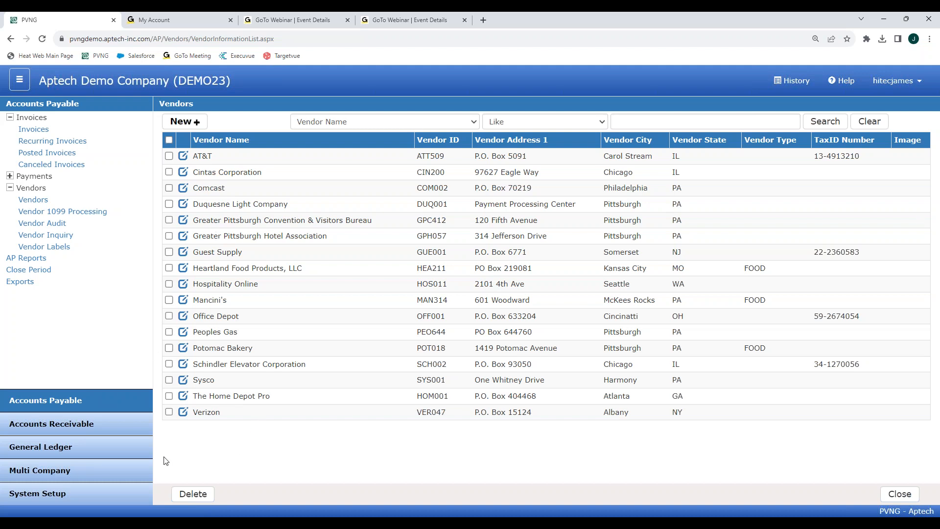
Step: Open the Admin role's permissions from System Setup > Company Setup > Roles
{"action": "left_click", "coordinate": [42, 495]}
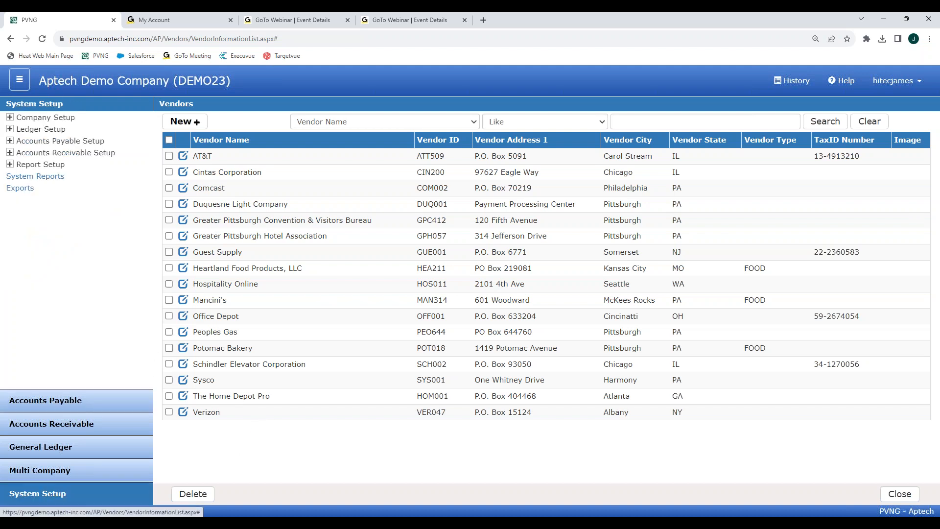
{"action": "left_click", "coordinate": [15, 117]}
{"action": "left_click", "coordinate": [28, 165]}
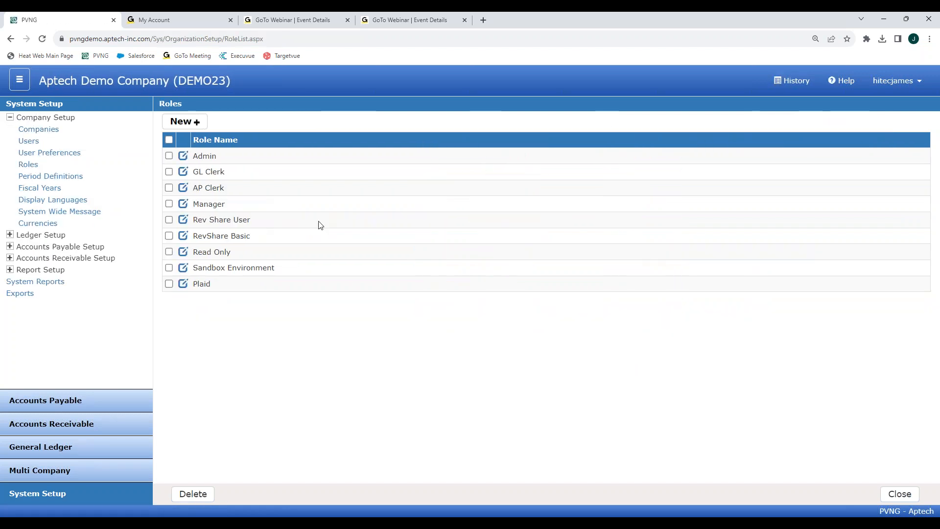
{"action": "left_click", "coordinate": [183, 156]}
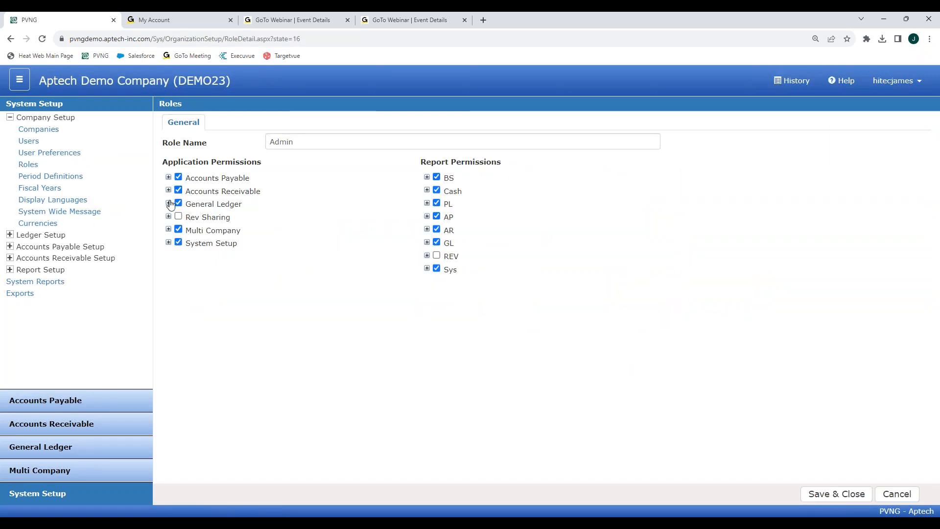
Step: Show View and Edit rights for Vendors and Vendor 1099 Processing, then open Vendor Inquiry
{"action": "left_click", "coordinate": [168, 177]}
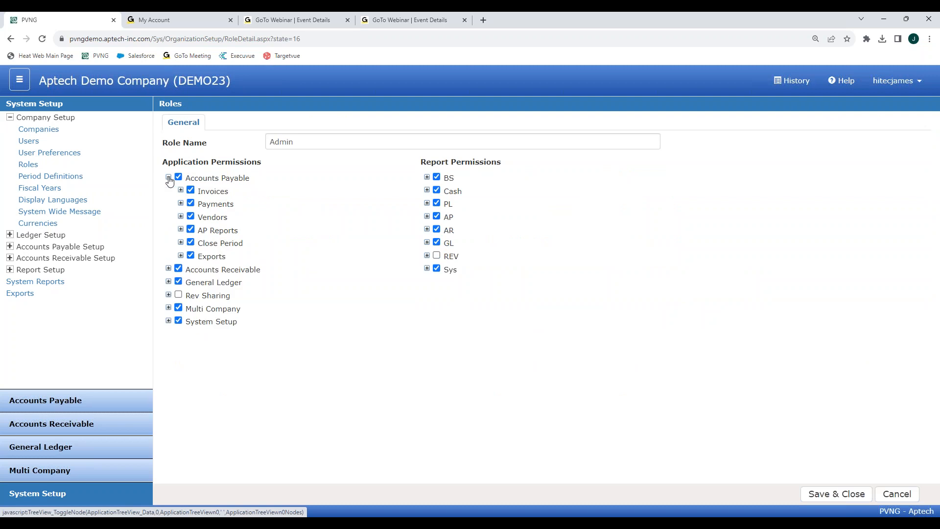
{"action": "left_click", "coordinate": [181, 216]}
{"action": "left_click", "coordinate": [193, 229]}
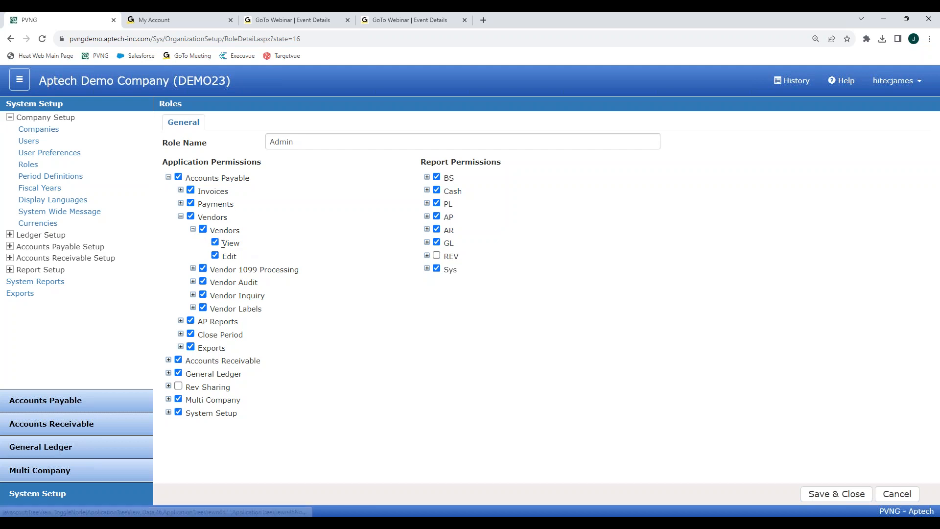
{"action": "left_click", "coordinate": [193, 269]}
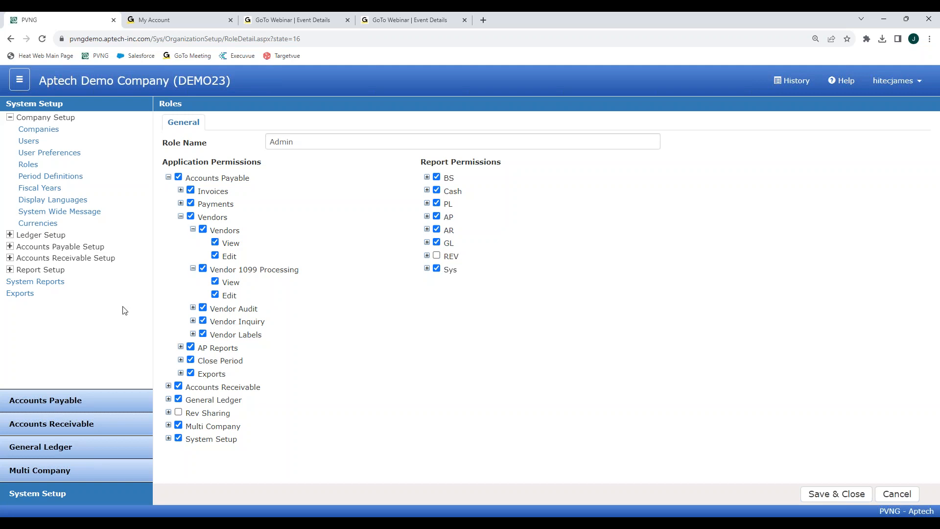
{"action": "left_click", "coordinate": [71, 404]}
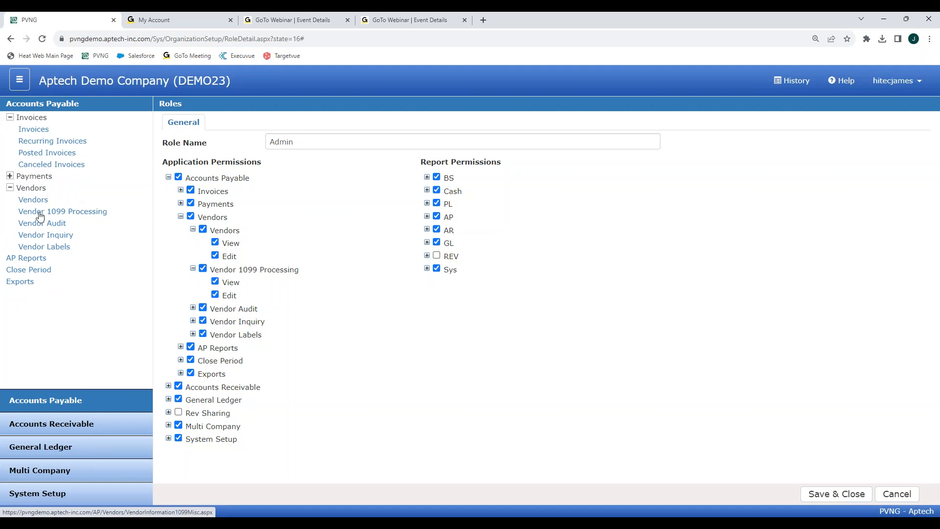
{"action": "left_click", "coordinate": [44, 236]}
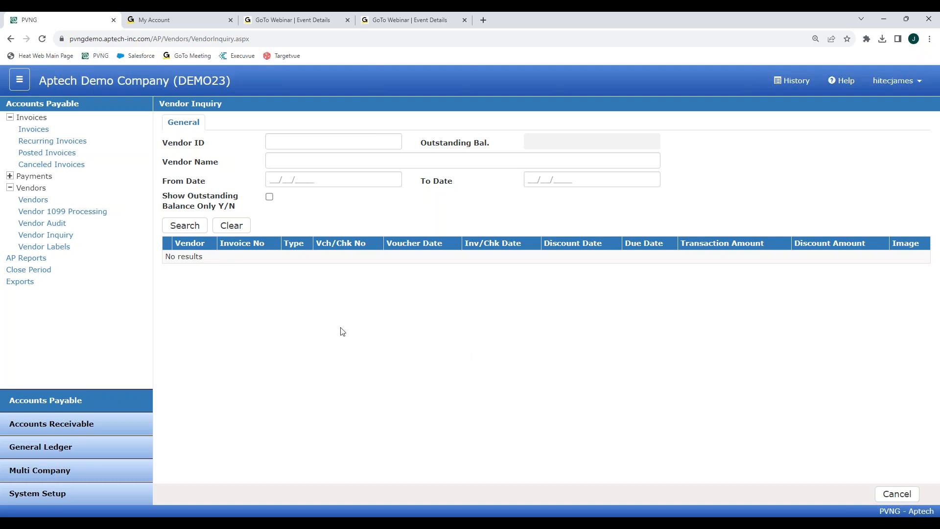
Step: Search vendor MAN314's outstanding vouchers (total 656.45) and open posted invoice voucher 1636
{"action": "left_click", "coordinate": [304, 142]}
{"action": "type", "text": "man"}
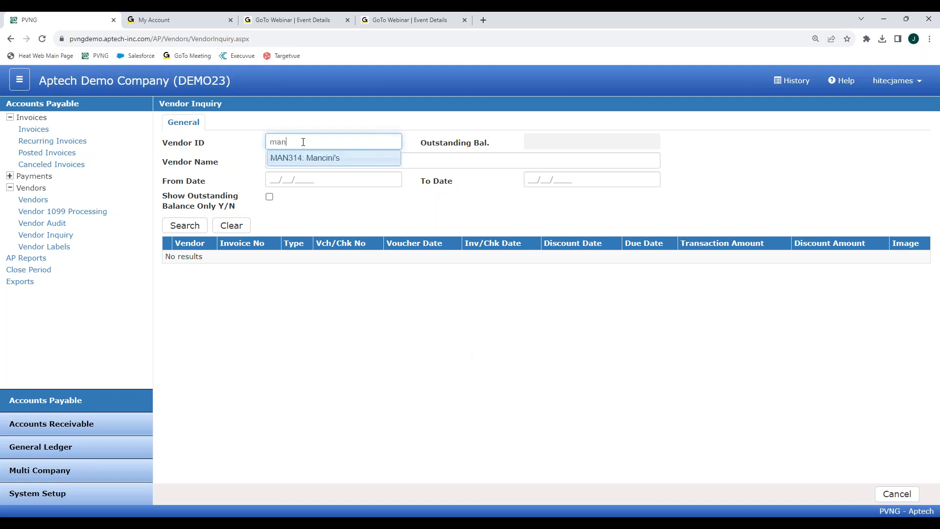
{"action": "left_click", "coordinate": [306, 155]}
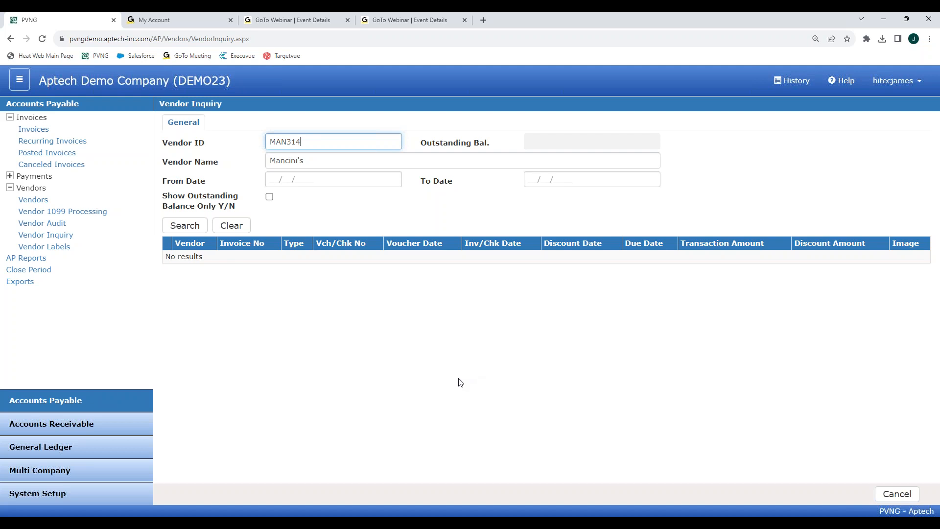
{"action": "left_click", "coordinate": [270, 197]}
{"action": "left_click", "coordinate": [190, 227]}
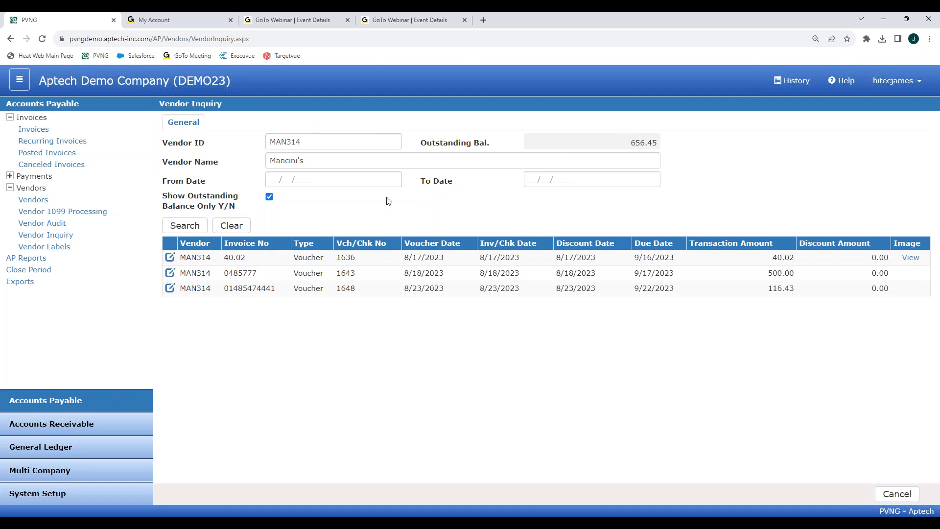
{"action": "left_click", "coordinate": [170, 258]}
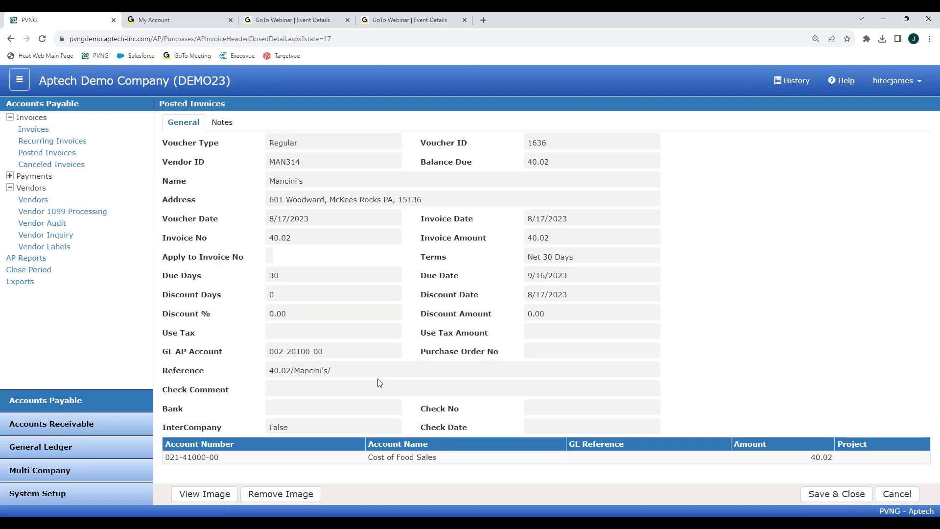
Step: Download voucher 1636's attached invoice image and open it as a PDF
{"action": "left_click", "coordinate": [230, 493]}
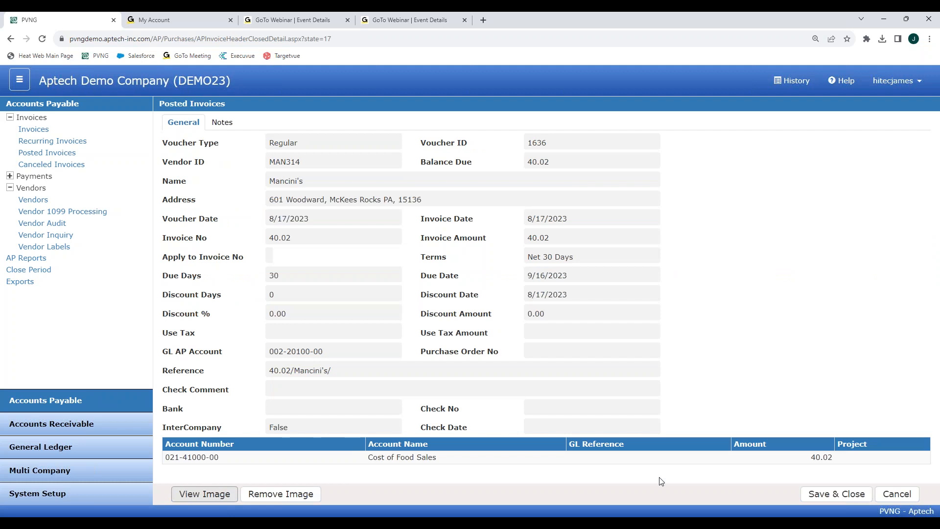
{"action": "left_click", "coordinate": [883, 43]}
{"action": "left_click", "coordinate": [883, 44]}
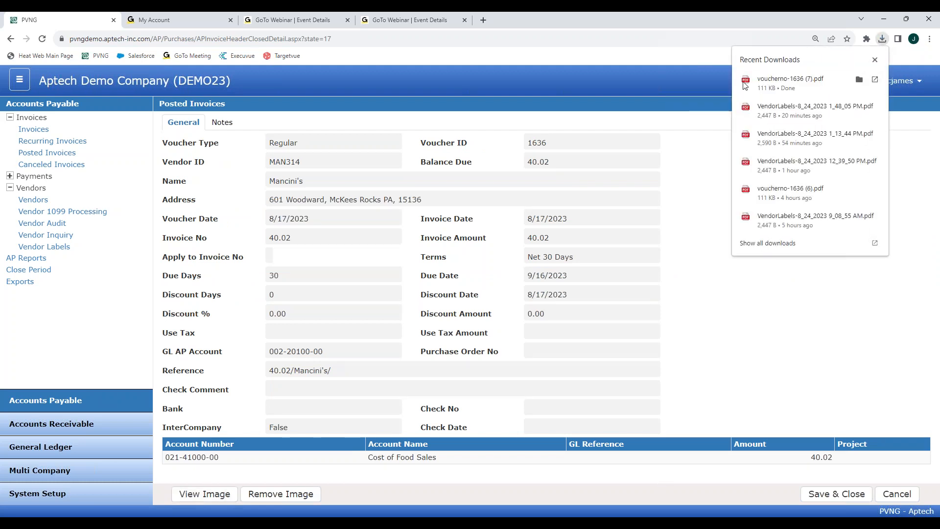
{"action": "left_click", "coordinate": [774, 83]}
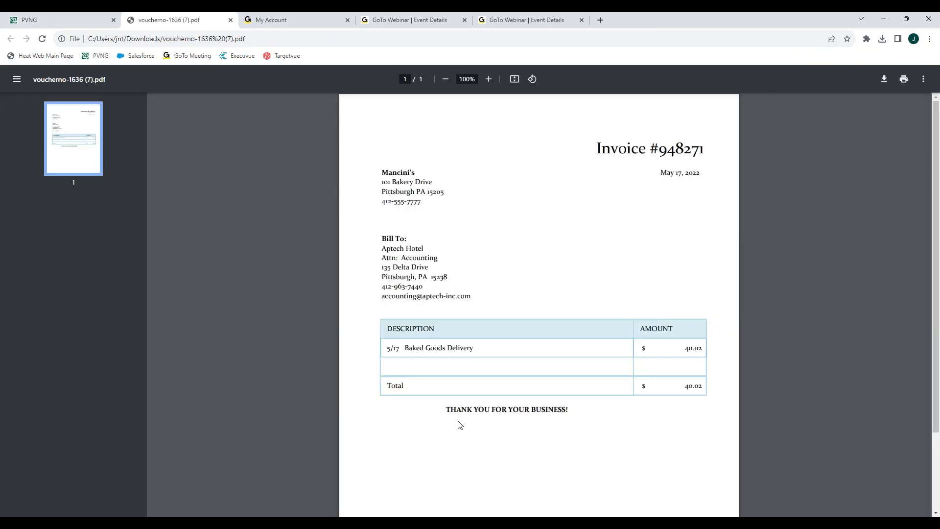
Step: Return to Mancini's Vendor Inquiry results listing vouchers 1636, 1643 and 1648
{"action": "mouse_move", "coordinate": [35, 16]}
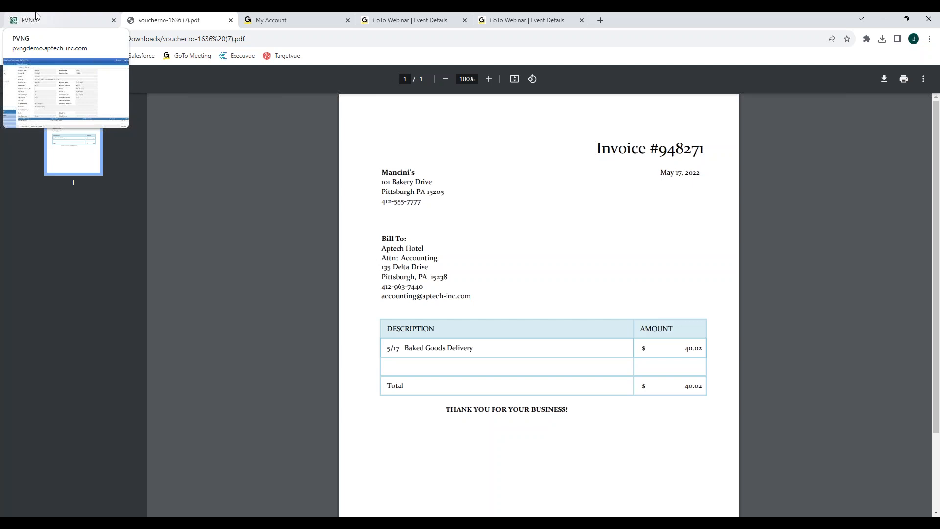
{"action": "left_click", "coordinate": [35, 17]}
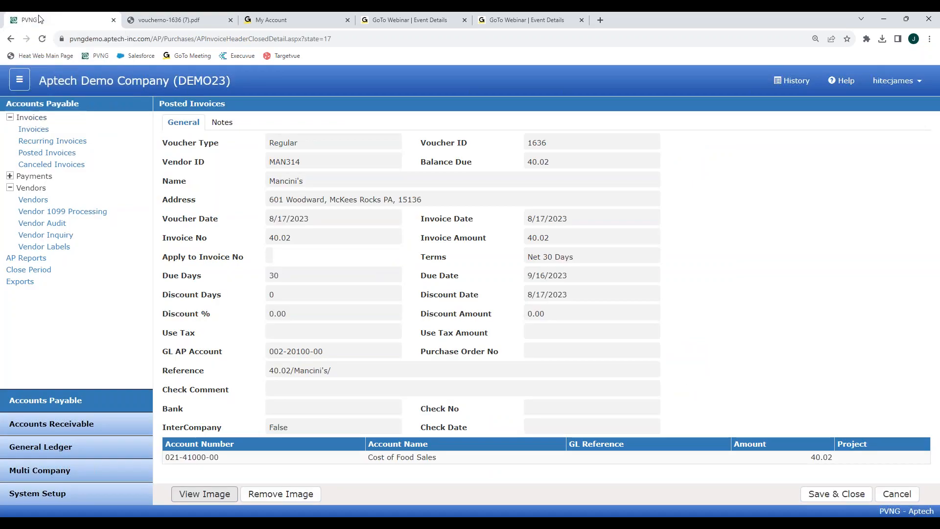
{"action": "left_click", "coordinate": [60, 236]}
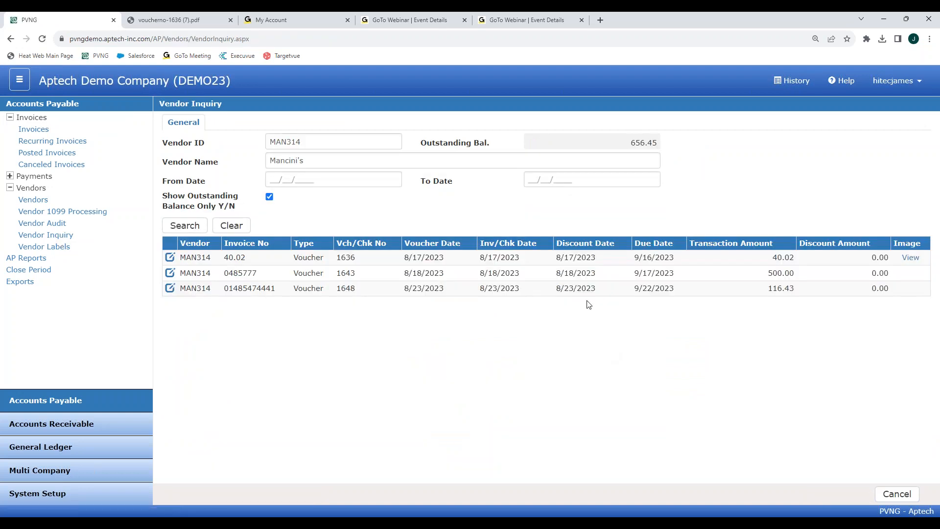
Step: Run the Vendor Labels report in Standard Layout and open the one-page VendorLabels PDF
{"action": "left_click", "coordinate": [44, 246]}
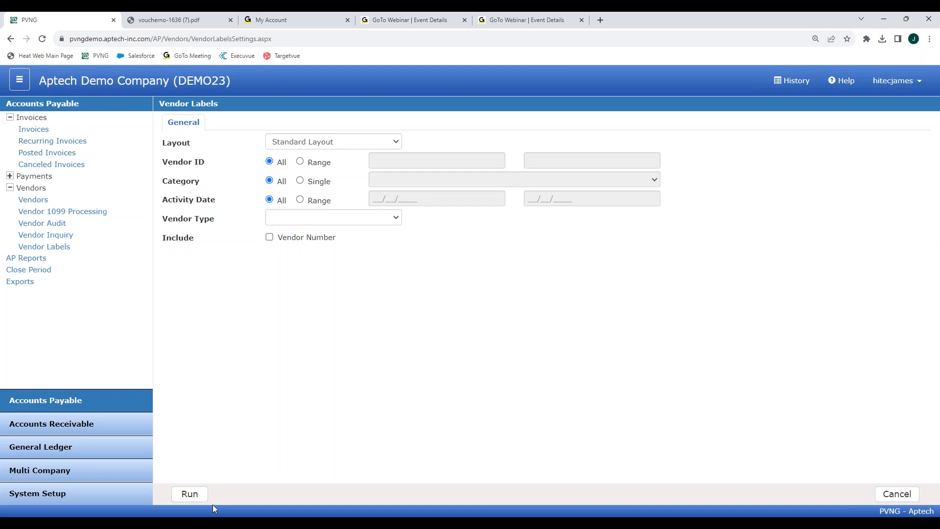
{"action": "left_click", "coordinate": [190, 493]}
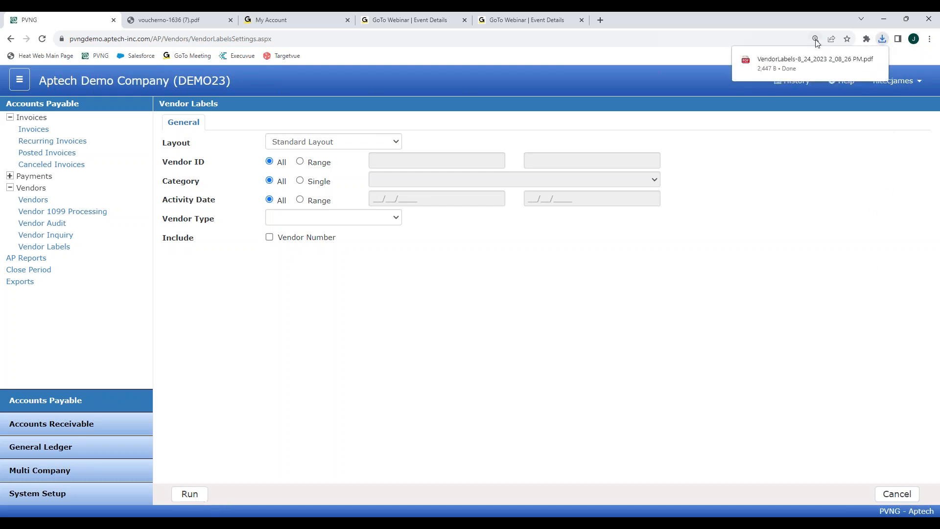
{"action": "left_click", "coordinate": [882, 41]}
{"action": "left_click", "coordinate": [758, 81]}
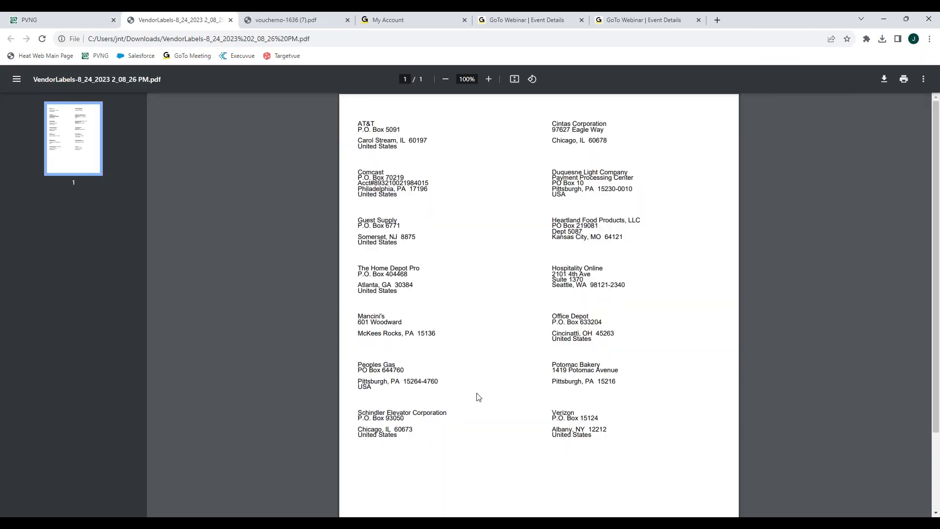
Step: Close the labels PDF and present PowerPoint slide 3, 'Stay Tuned...', full-screen
{"action": "left_click", "coordinate": [231, 20]}
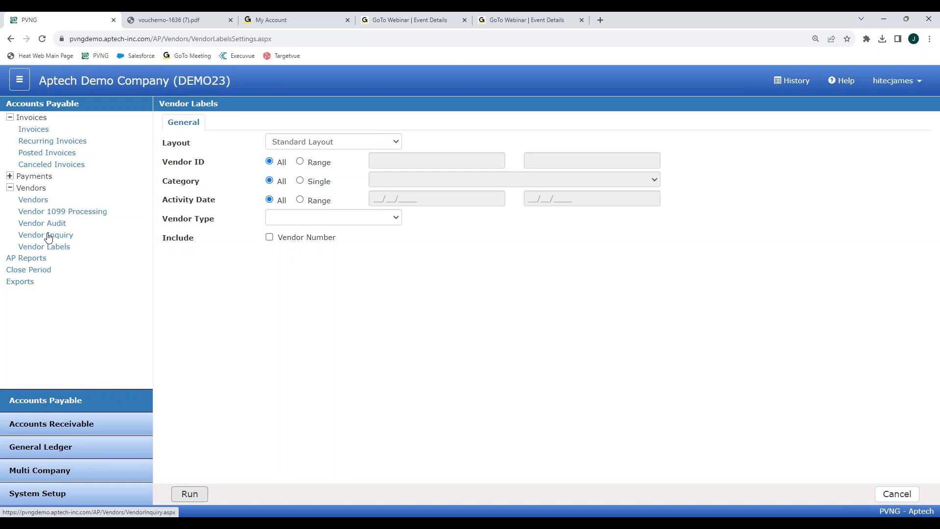
{"action": "key", "text": "alt+Tab"}
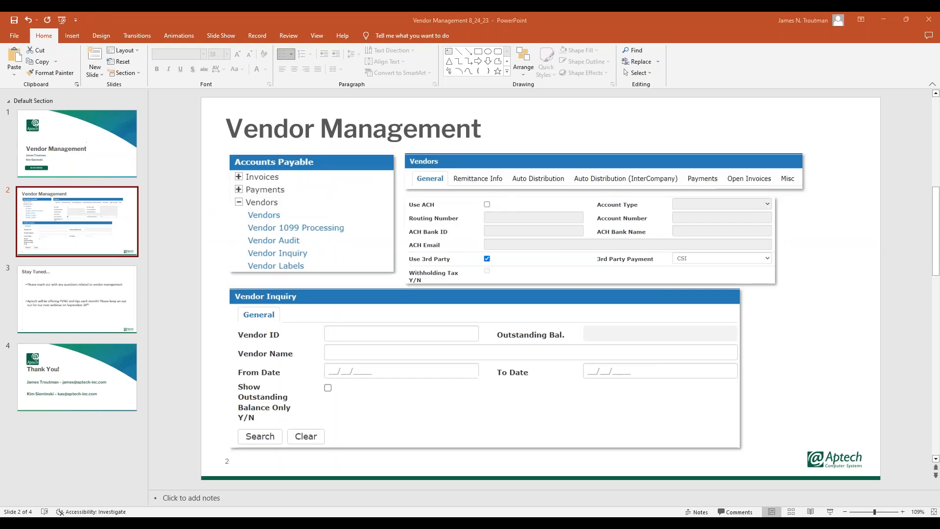
{"action": "left_click", "coordinate": [77, 299]}
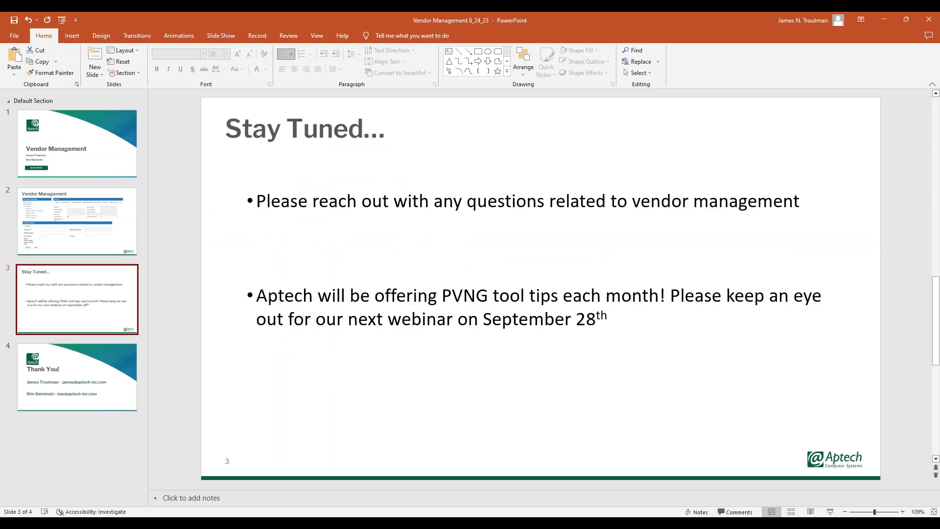
{"action": "left_click", "coordinate": [830, 512]}
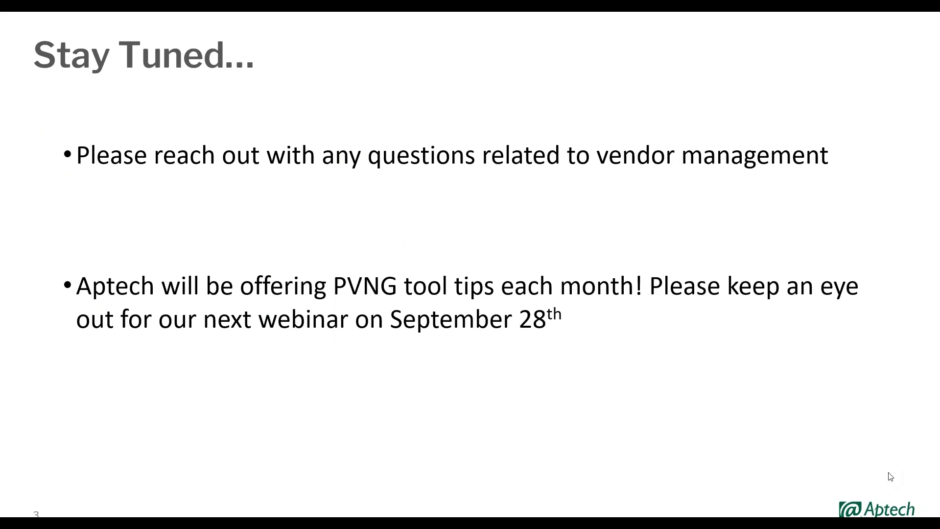